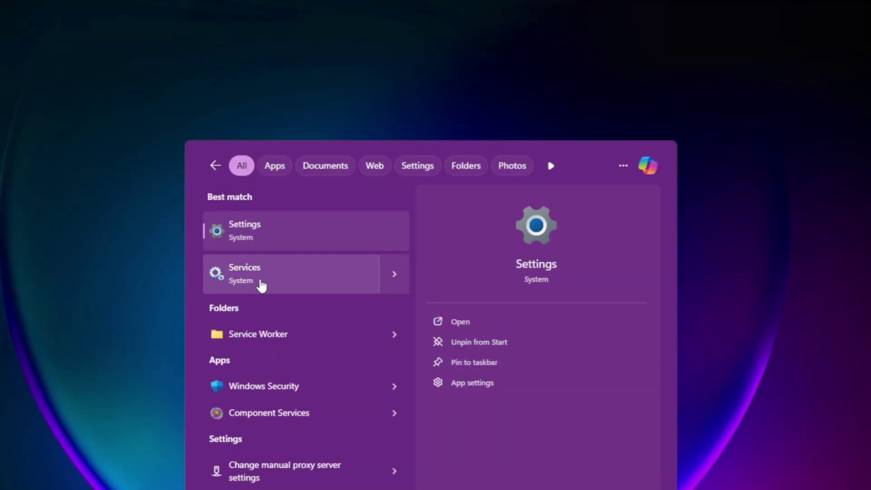
Step: Open Windows Services and set the App Readiness service's startup type to Automatic, applying the change
{"action": "left_click", "coordinate": [262, 282]}
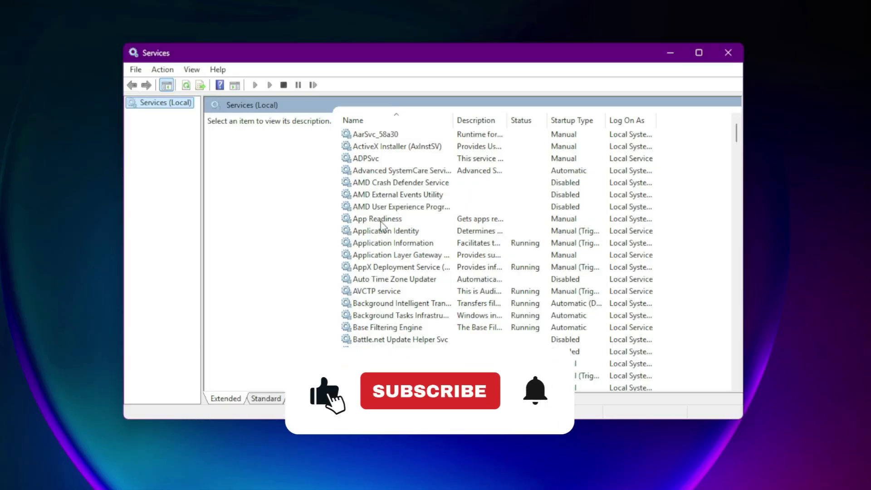
{"action": "left_click", "coordinate": [385, 221]}
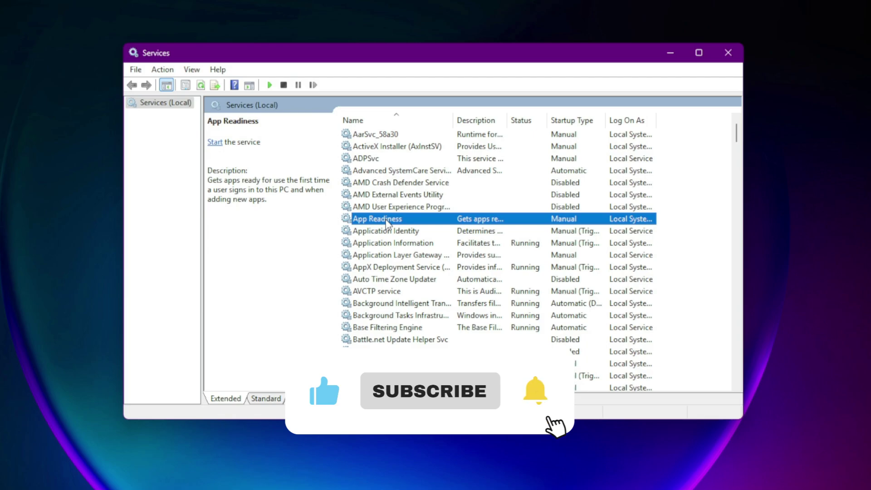
{"action": "double_click", "coordinate": [385, 222]}
{"action": "left_click", "coordinate": [388, 226]}
{"action": "left_click", "coordinate": [394, 243]}
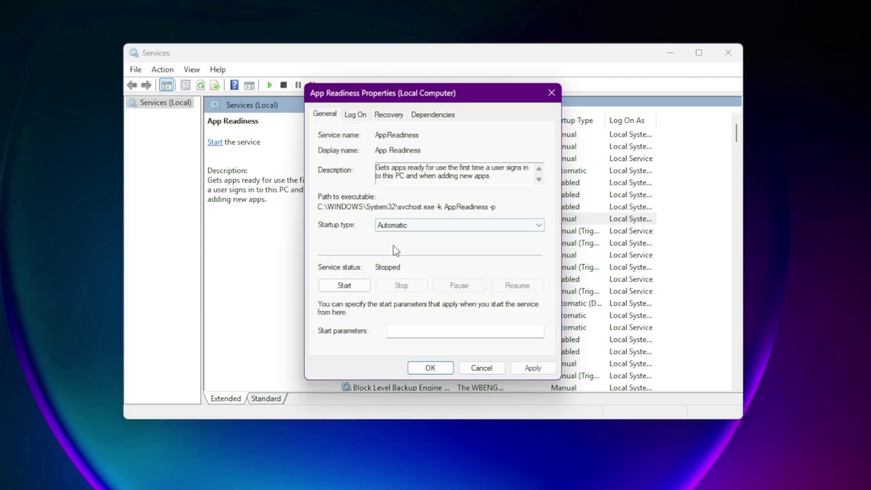
{"action": "left_click", "coordinate": [519, 366]}
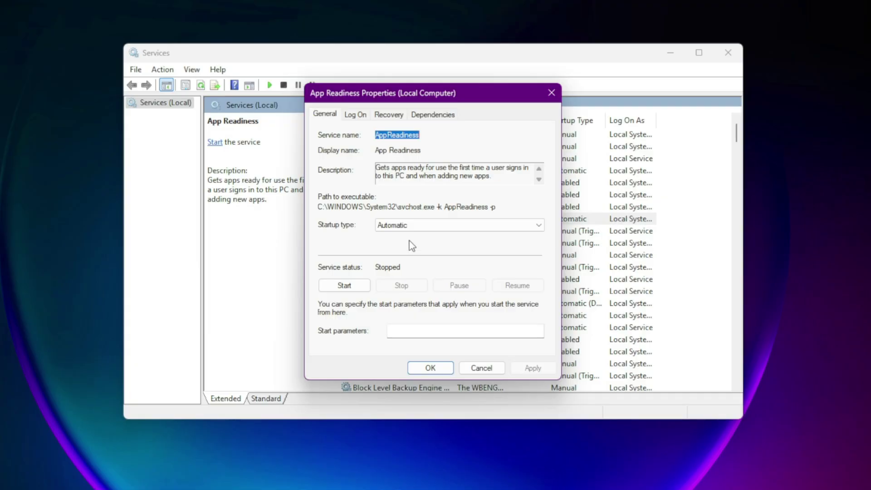
Step: Start the App Readiness service, confirm its properties, and close the Services window
{"action": "left_click", "coordinate": [344, 285]}
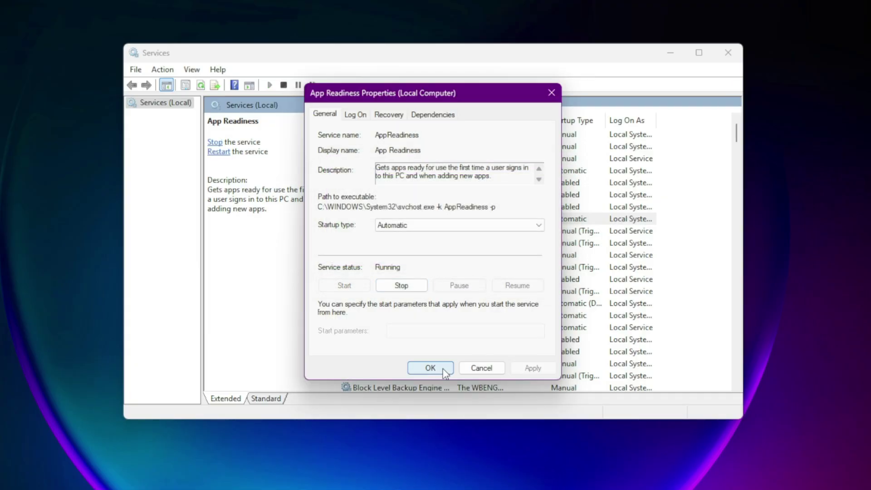
{"action": "left_click", "coordinate": [430, 368]}
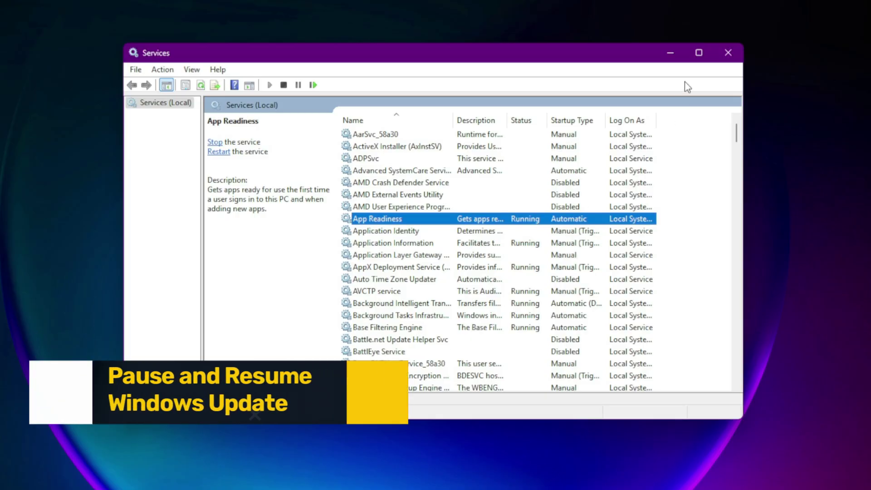
{"action": "left_click", "coordinate": [727, 52]}
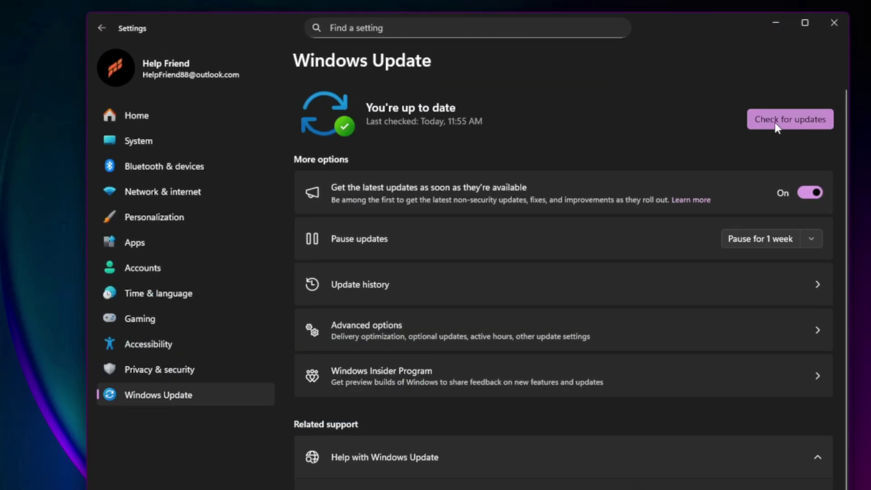
Step: Pause Windows updates for 1 week in the Windows Update settings, and resume them
{"action": "left_click", "coordinate": [798, 237]}
{"action": "left_click", "coordinate": [804, 238]}
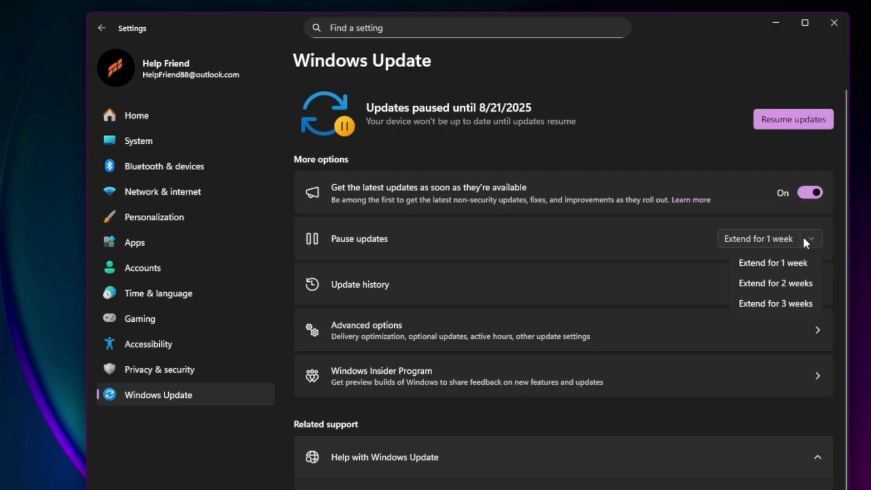
{"action": "left_click", "coordinate": [804, 239]}
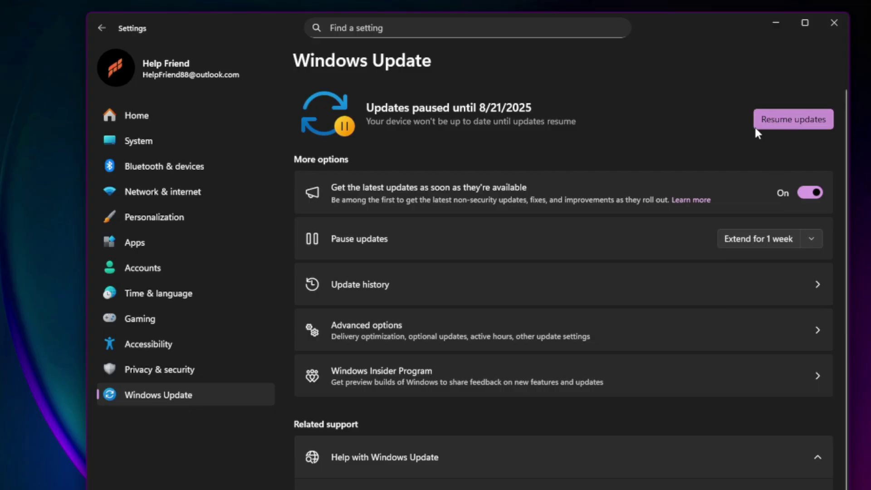
{"action": "left_click", "coordinate": [776, 117]}
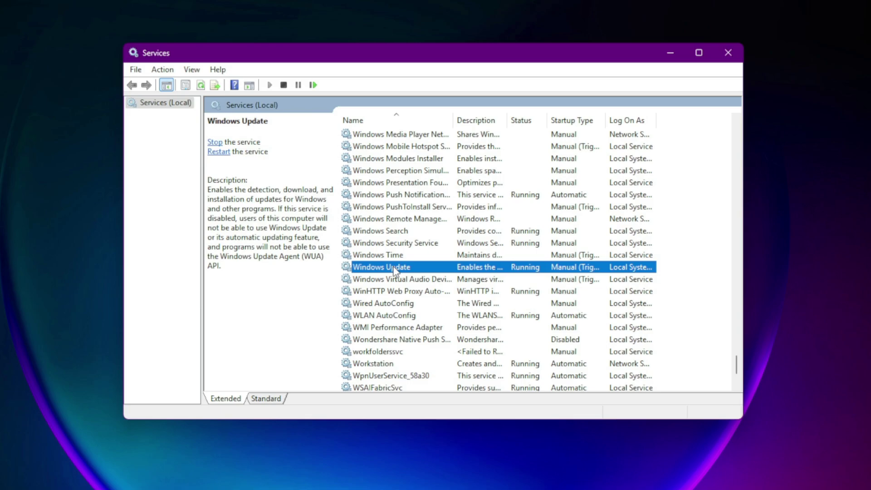
Step: Set the Windows Update service's startup type to Automatic in Services, and restart that service
{"action": "double_click", "coordinate": [383, 266]}
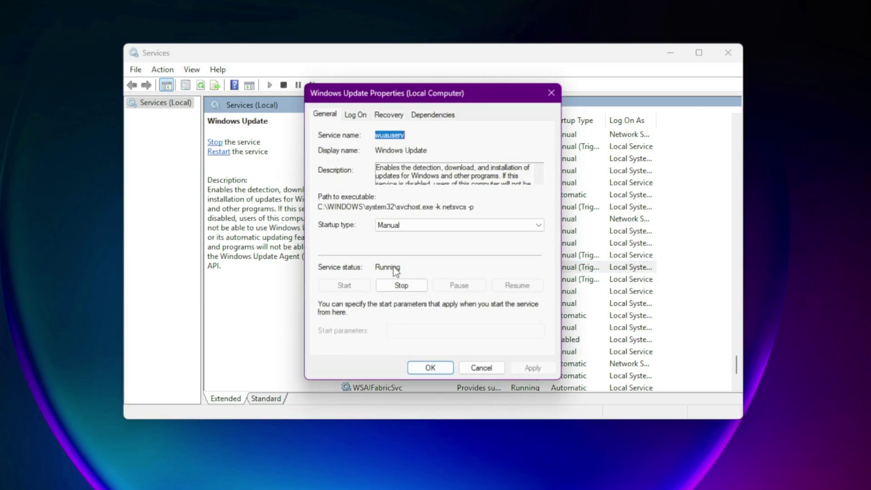
{"action": "left_click", "coordinate": [447, 225]}
{"action": "left_click", "coordinate": [410, 248]}
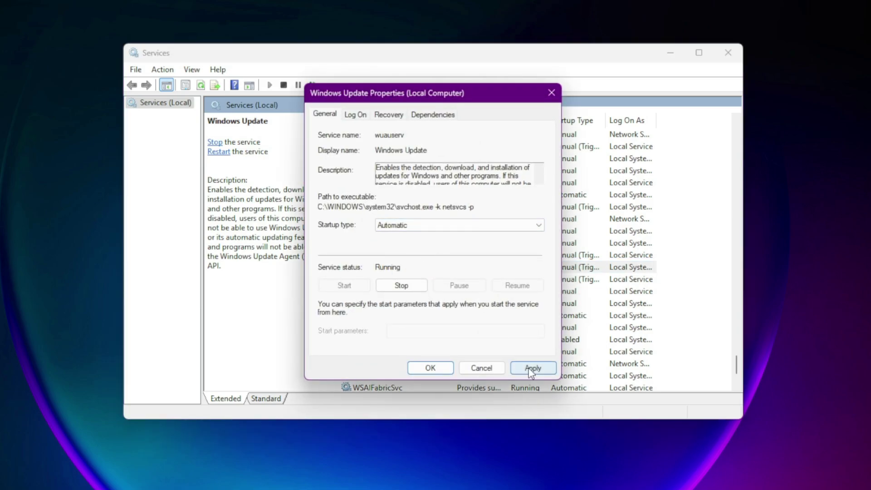
{"action": "left_click", "coordinate": [530, 367]}
{"action": "left_click", "coordinate": [443, 371]}
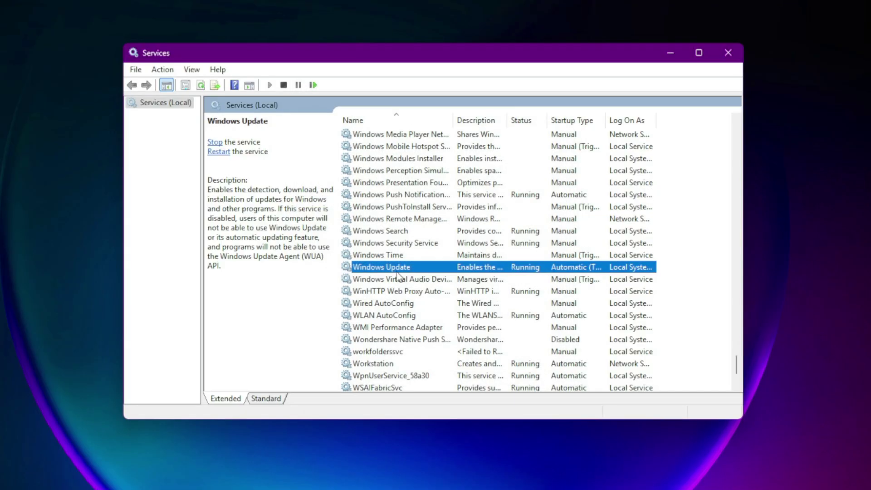
{"action": "right_click", "coordinate": [390, 267]}
{"action": "left_click", "coordinate": [437, 331]}
Step: Set the Background Intelligent Transfer Service's startup type to Automatic, and restart that service
{"action": "left_click", "coordinate": [381, 231]}
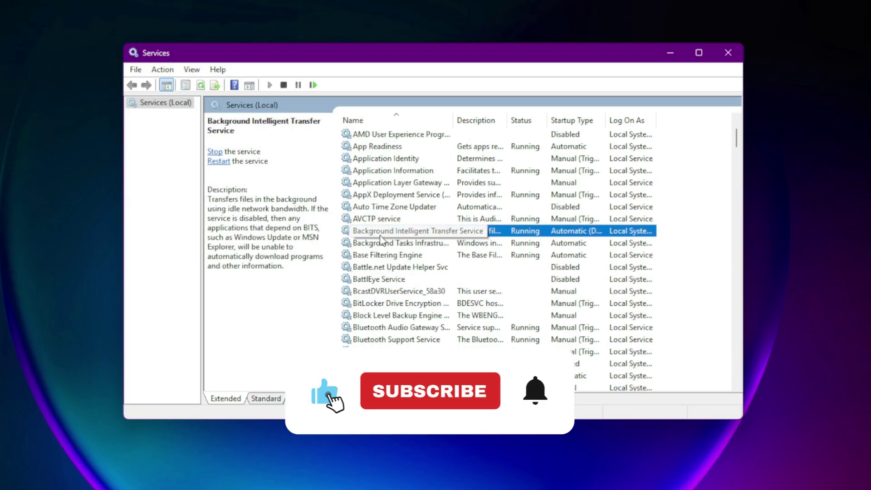
{"action": "double_click", "coordinate": [381, 234]}
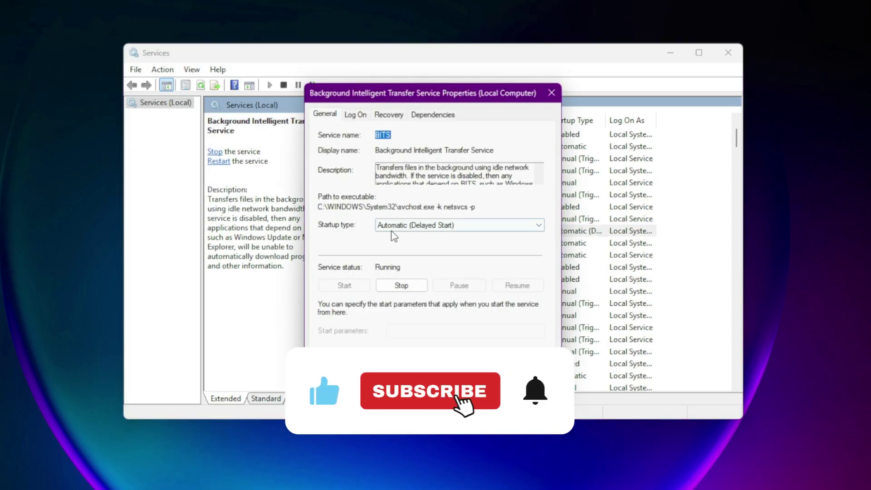
{"action": "left_click", "coordinate": [429, 227]}
{"action": "left_click", "coordinate": [427, 247]}
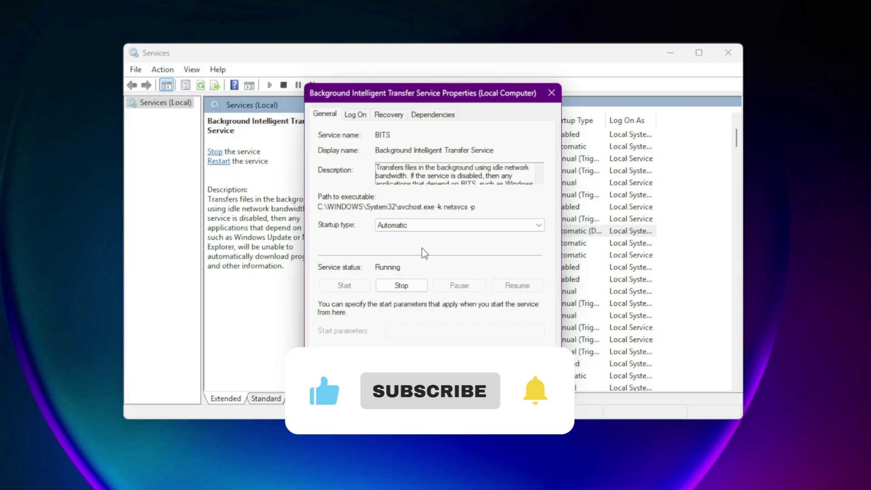
{"action": "left_click", "coordinate": [529, 368]}
{"action": "left_click", "coordinate": [423, 369]}
{"action": "right_click", "coordinate": [406, 231]}
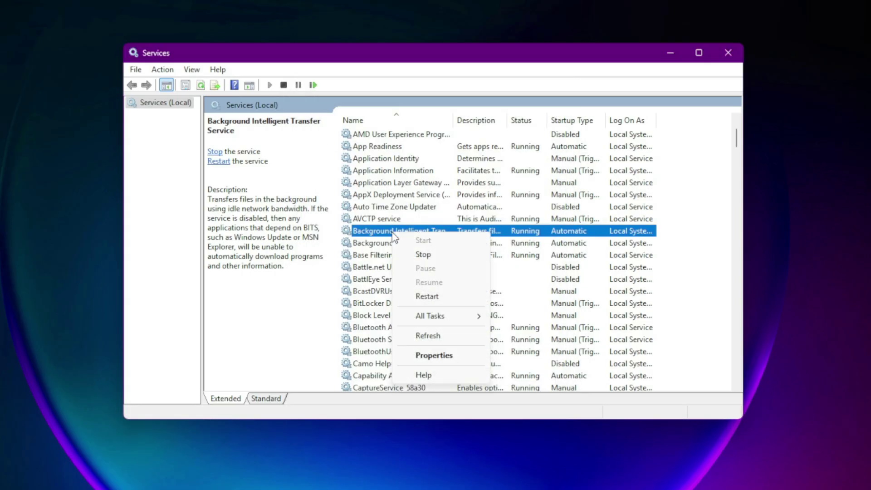
{"action": "left_click", "coordinate": [435, 298]}
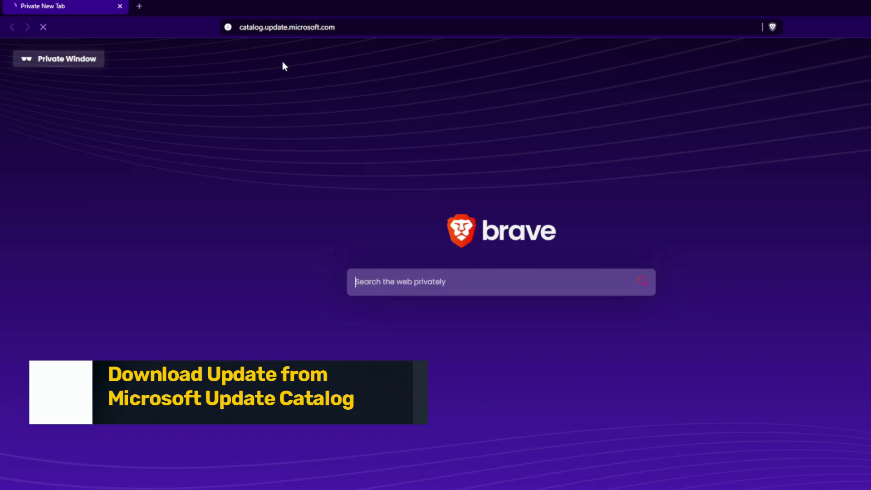
Step: Open catalog.update.microsoft.com in the Brave browser and search the Microsoft Update Catalog for KB5101650
{"action": "key", "text": "Return"}
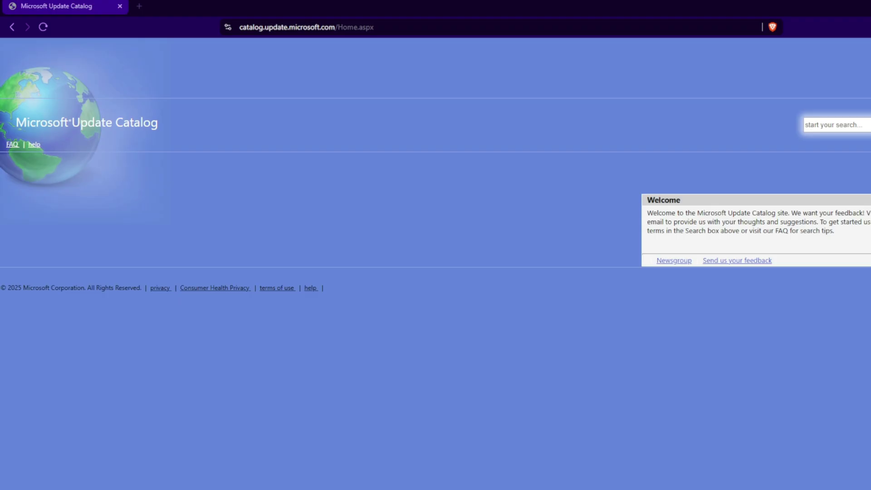
{"action": "left_click", "coordinate": [841, 124]}
{"action": "type", "text": "KB5101650"}
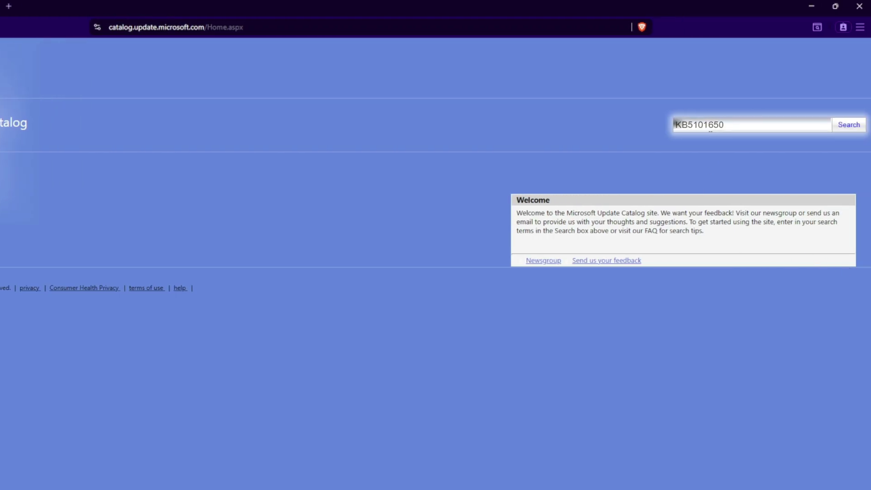
{"action": "left_click", "coordinate": [847, 129]}
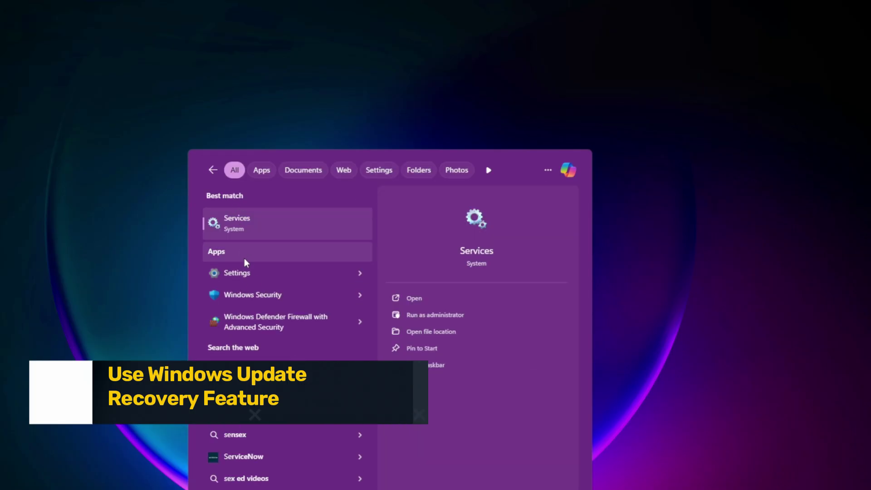
Step: Open Recovery from Windows Update's advanced options in Settings, and choose to fix problems without resetting the PC
{"action": "left_click", "coordinate": [245, 273]}
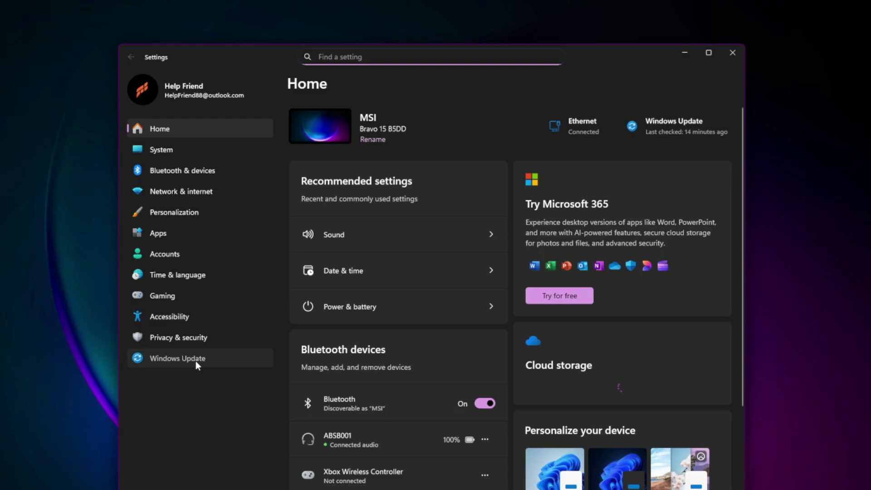
{"action": "left_click", "coordinate": [196, 360]}
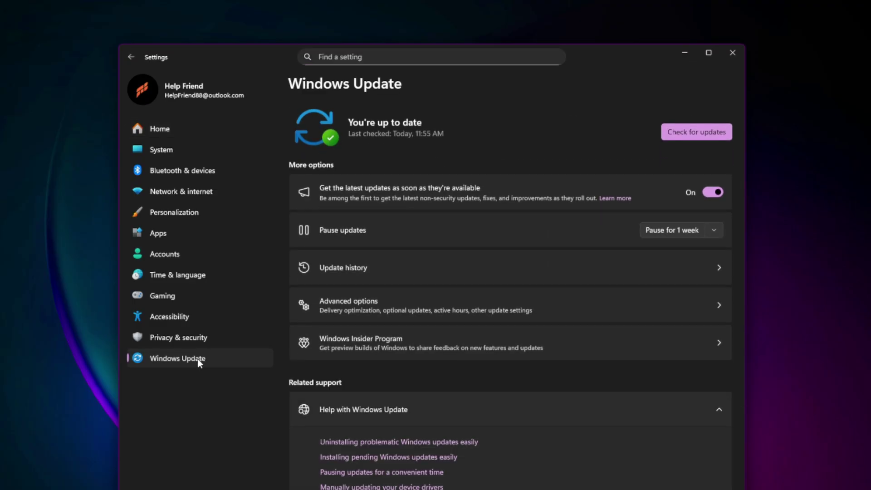
{"action": "left_click", "coordinate": [382, 307]}
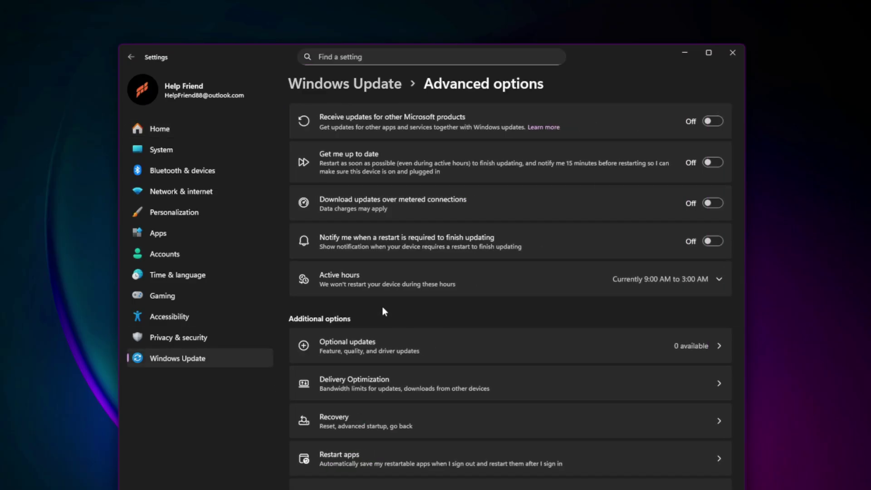
{"action": "left_click", "coordinate": [387, 415]}
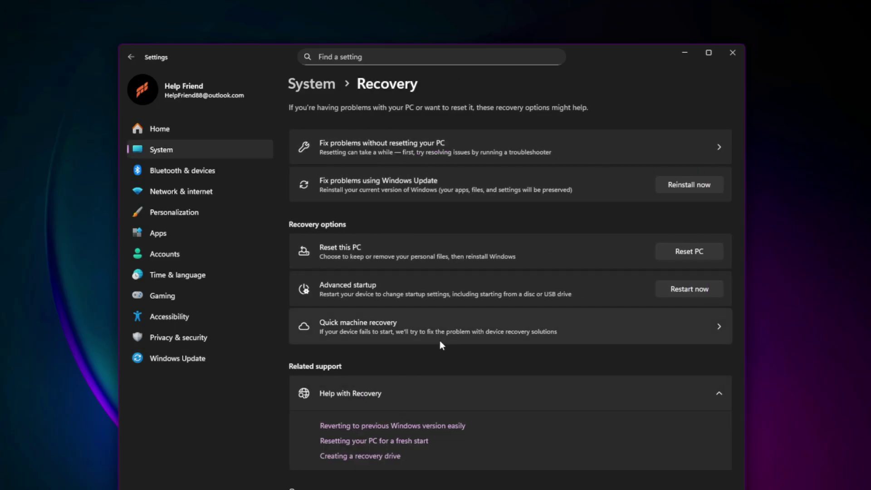
{"action": "left_click", "coordinate": [392, 151]}
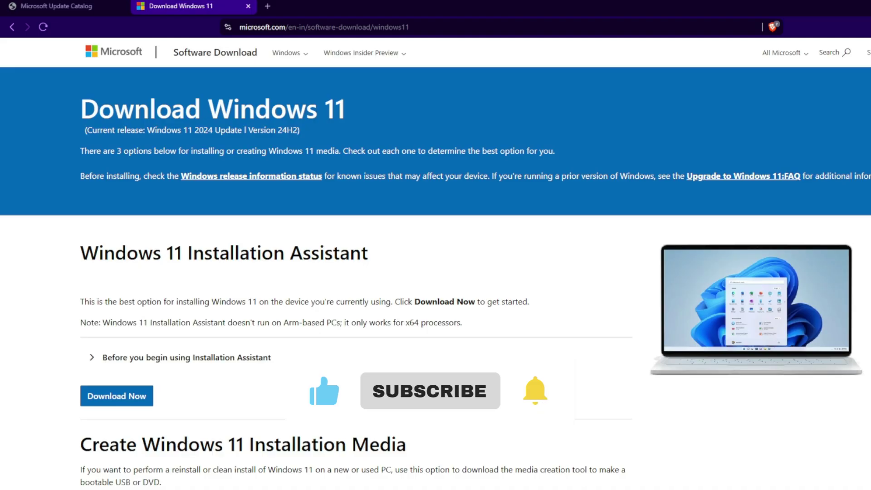
{"action": "scroll", "coordinate": [576, 360], "scroll_direction": "down", "scroll_amount": 5}
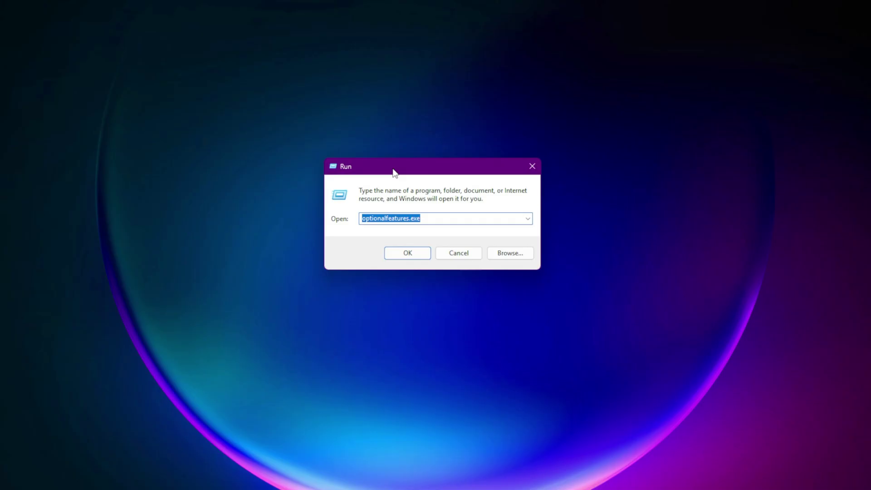
Step: Run optionalfeatures.exe and confirm Windows Features with .NET Framework 3.5 and .NET Framework 4.8 Advanced Services turned on
{"action": "left_click", "coordinate": [408, 256]}
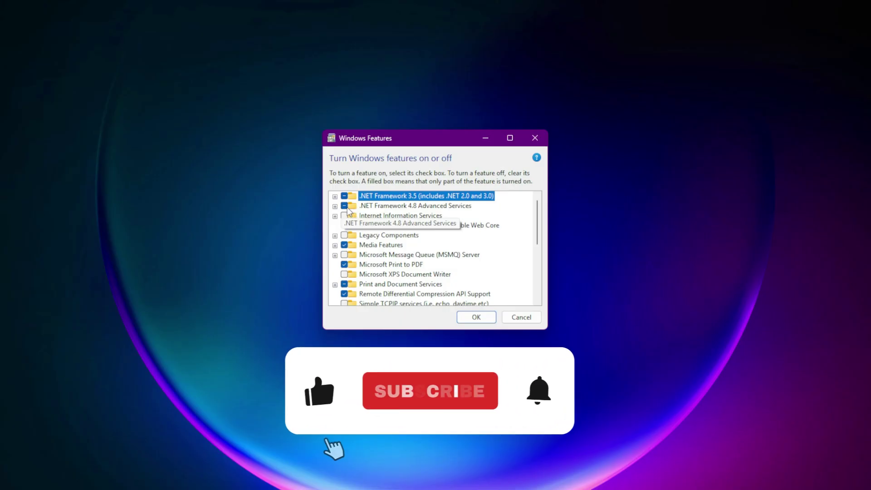
{"action": "left_click", "coordinate": [386, 207]}
{"action": "left_click", "coordinate": [477, 317]}
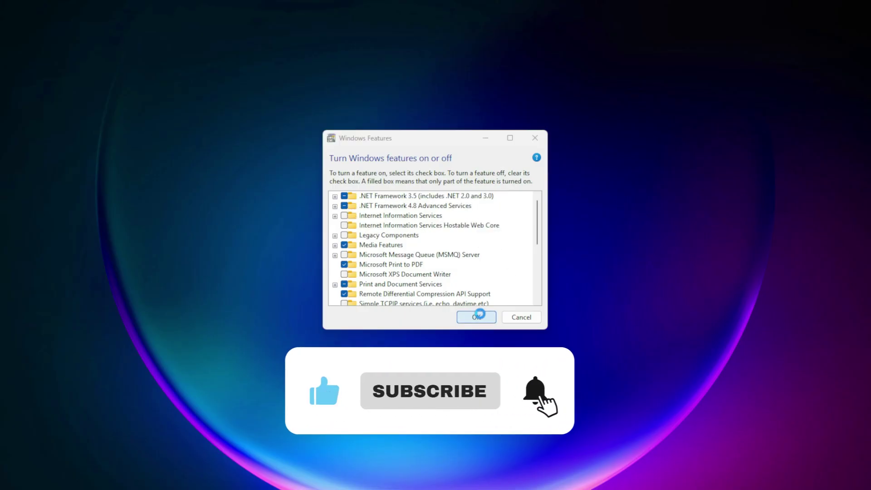